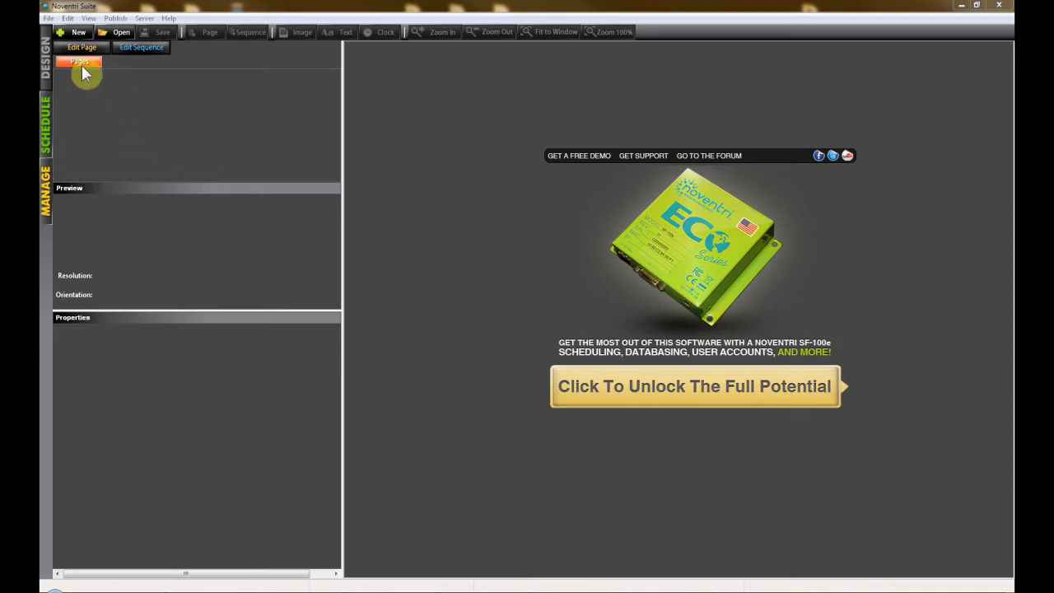
Step: Start a new project from a PowerPoint and name it 'PowerPoint'
{"action": "left_click", "coordinate": [49, 18]}
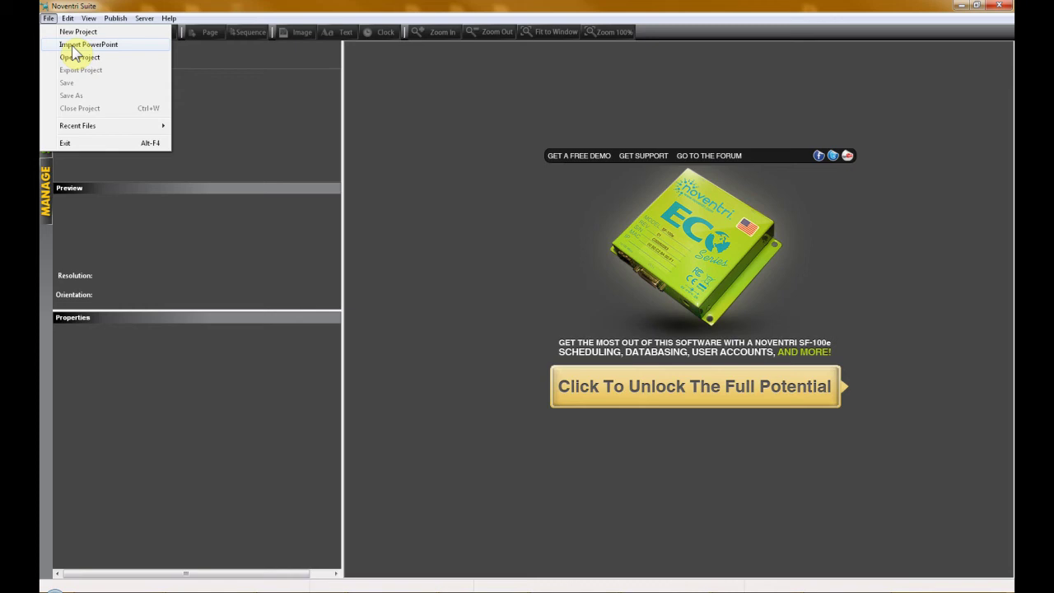
{"action": "left_click", "coordinate": [74, 46]}
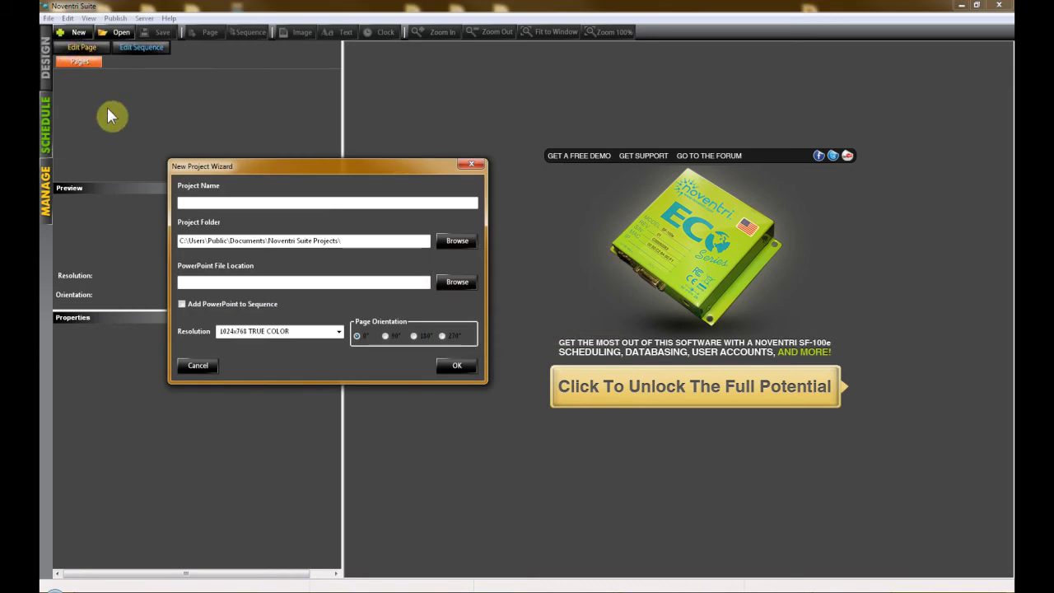
{"action": "left_click", "coordinate": [271, 202]}
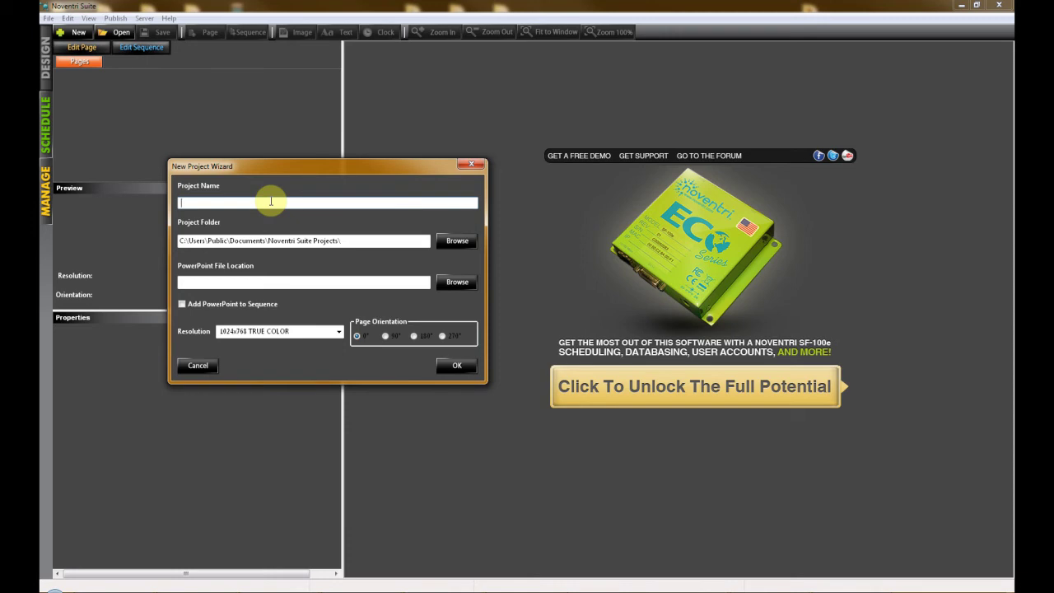
{"action": "type", "text": "PowerPoint"}
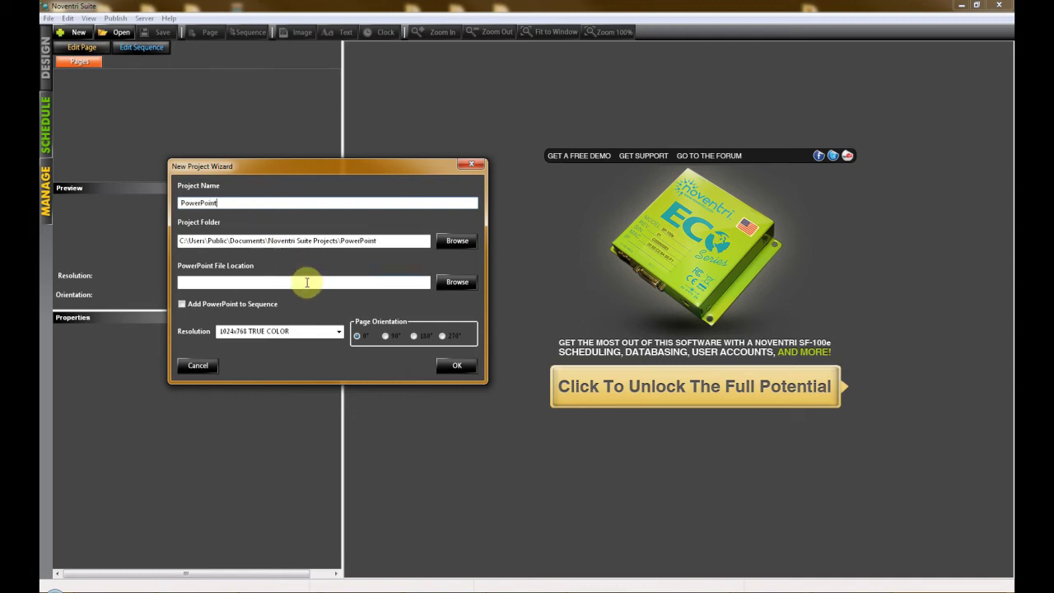
Step: Select C:\Noventri.ppt as the PowerPoint file to import
{"action": "left_click", "coordinate": [458, 284]}
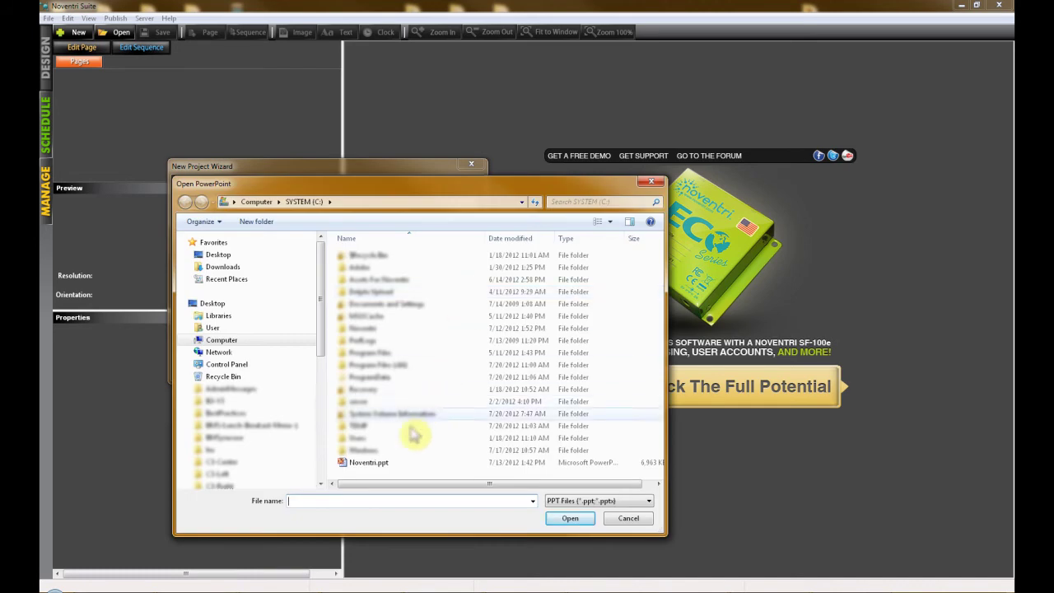
{"action": "left_click", "coordinate": [368, 463]}
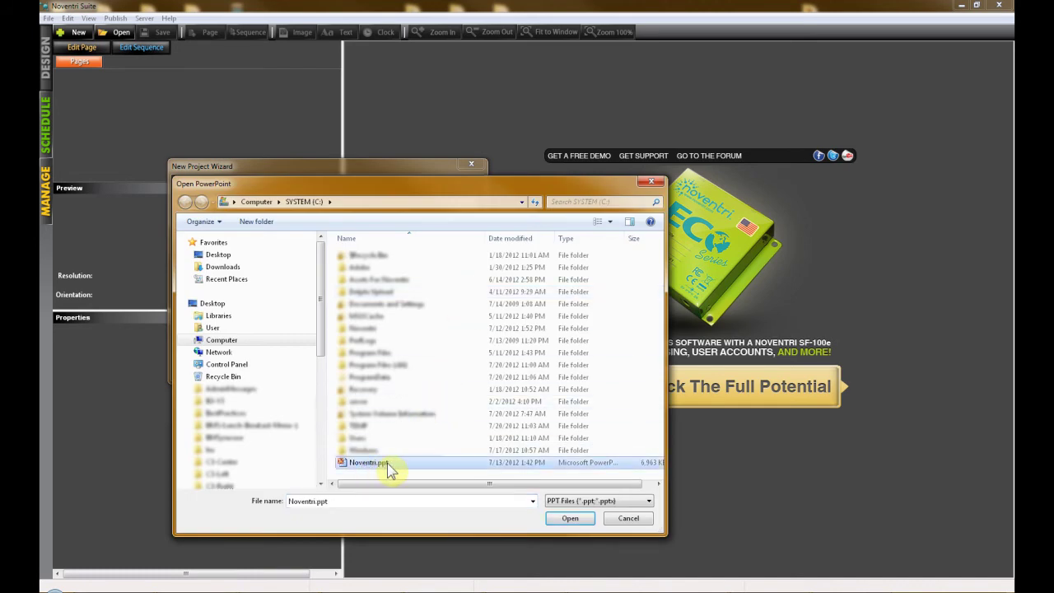
{"action": "left_click", "coordinate": [569, 521]}
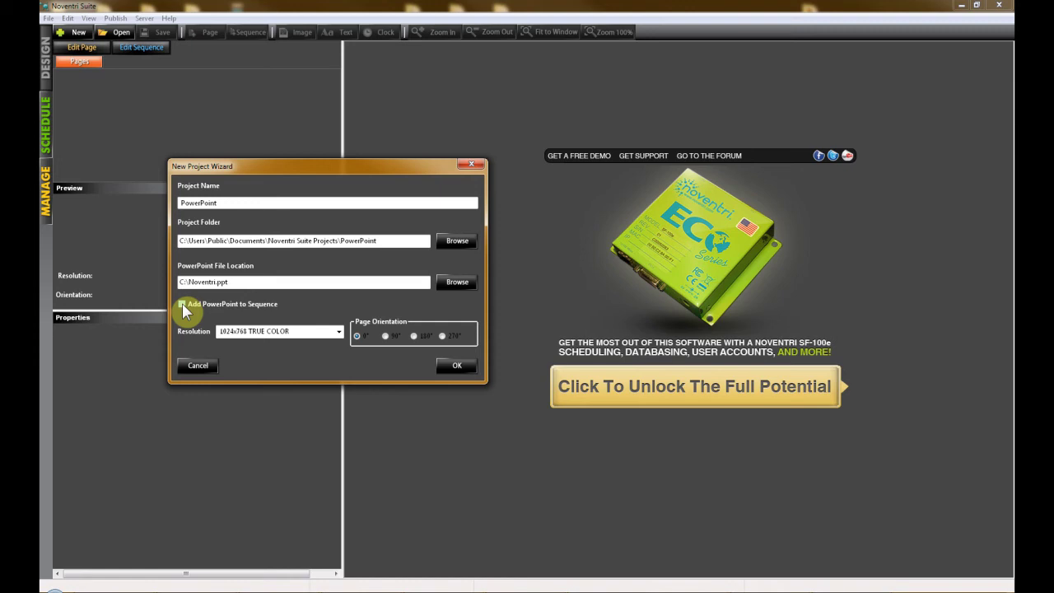
Step: Add the slides to a sequence named 'PowerPoint', showing each slide for a custom 15 seconds
{"action": "left_click", "coordinate": [182, 304]}
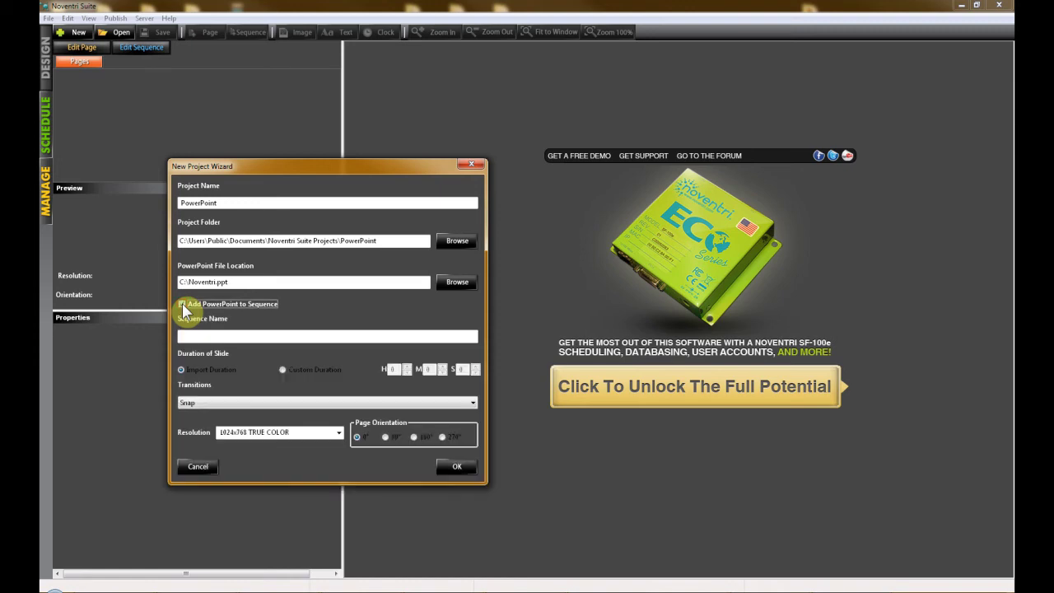
{"action": "left_click", "coordinate": [212, 336]}
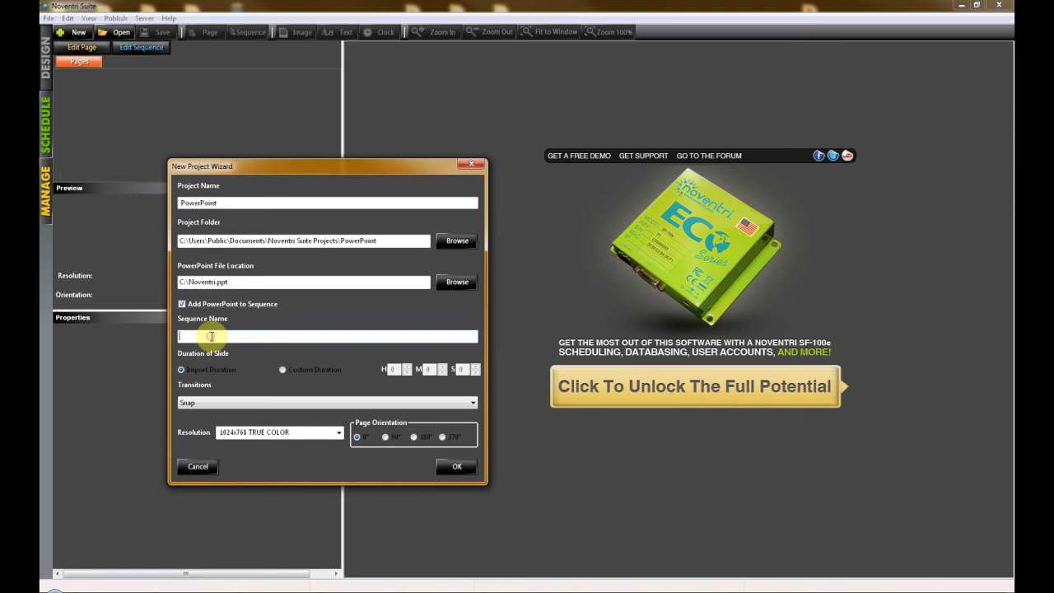
{"action": "type", "text": "PowerPoint"}
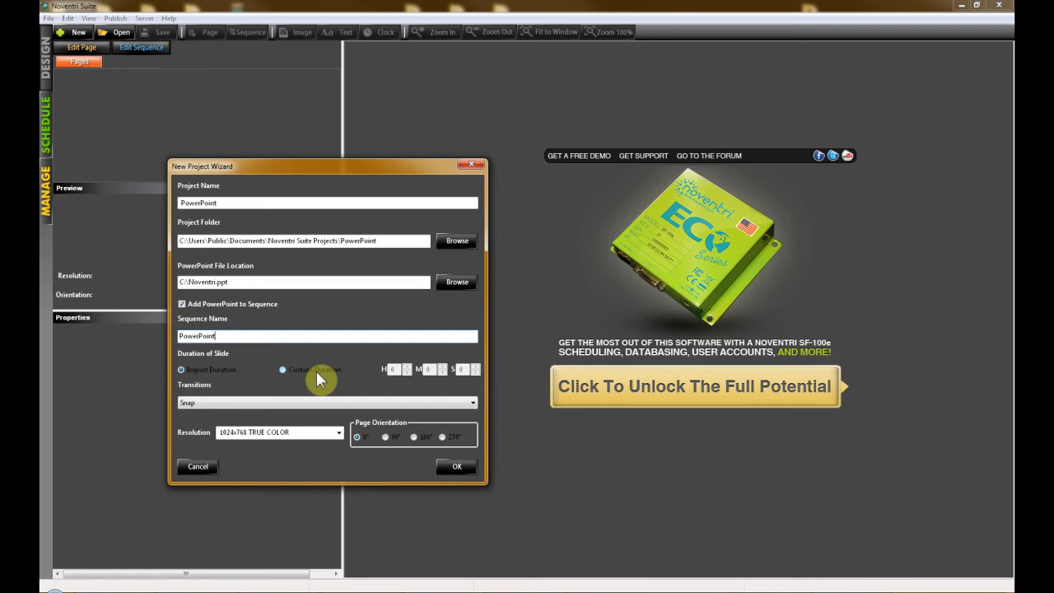
{"action": "left_click", "coordinate": [294, 370]}
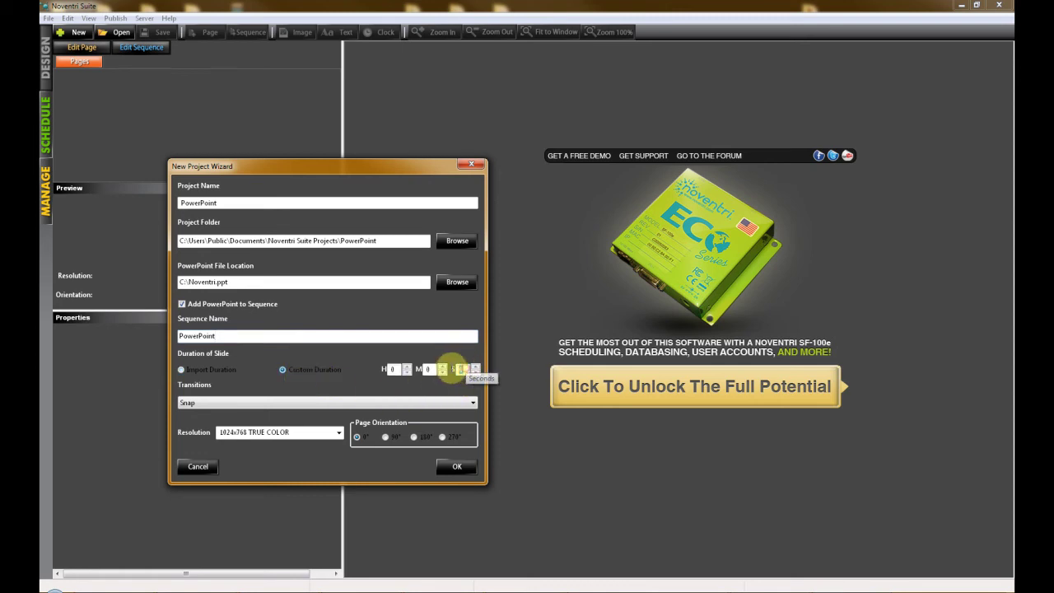
Step: Use Vertical Bars slide transitions and a 1920x1080 SCODEC resolution
{"action": "left_click", "coordinate": [429, 403]}
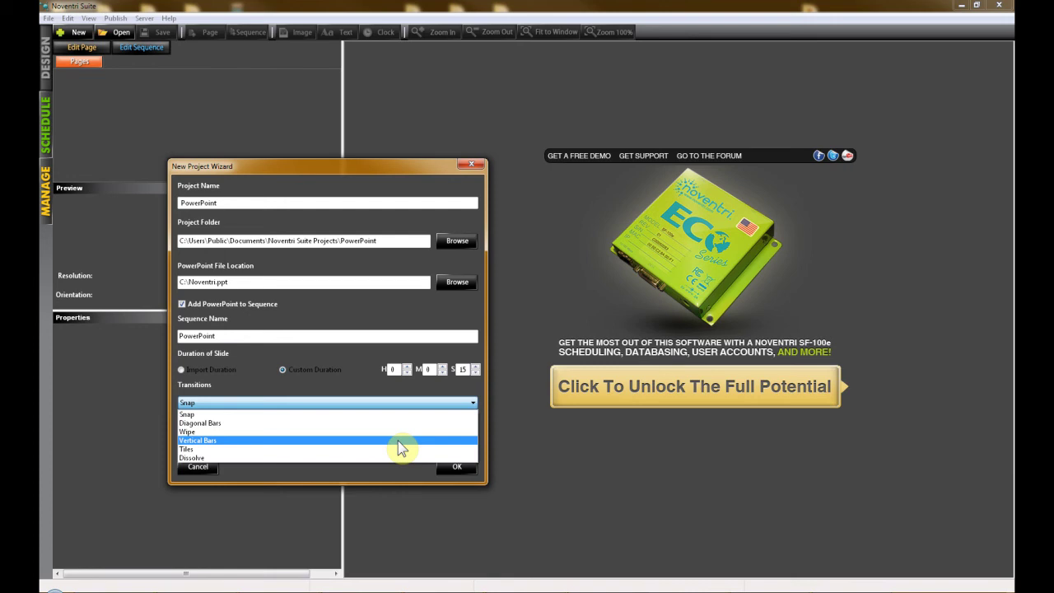
{"action": "left_click", "coordinate": [399, 441]}
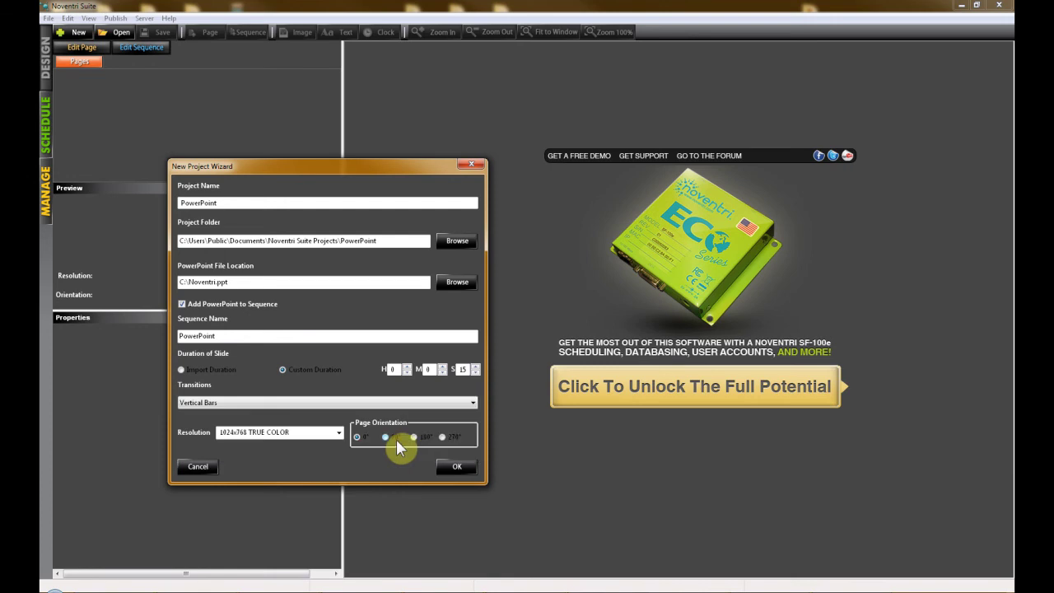
{"action": "left_click", "coordinate": [339, 431]}
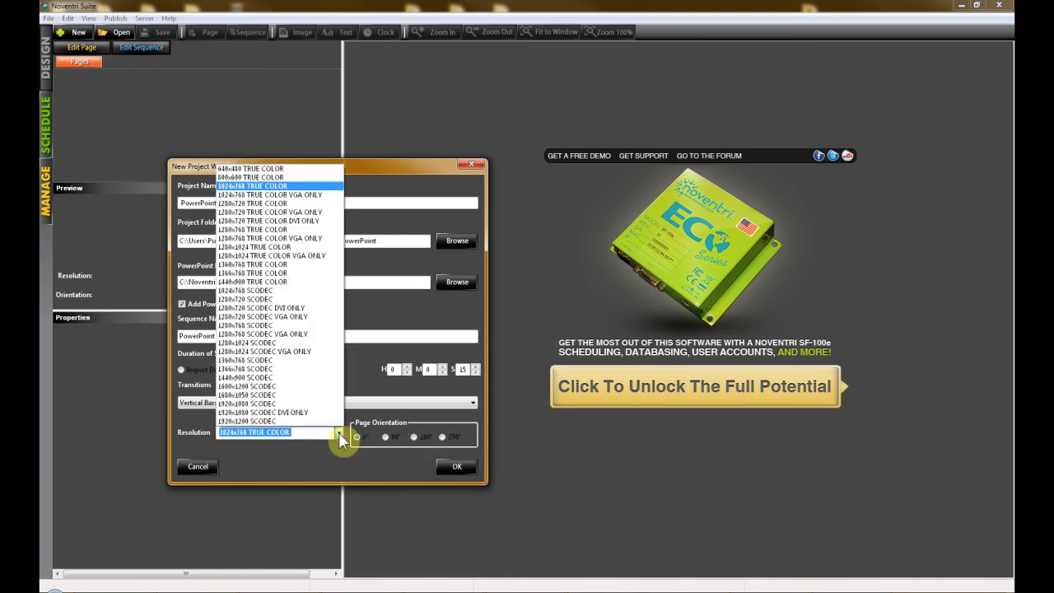
{"action": "left_click", "coordinate": [294, 404]}
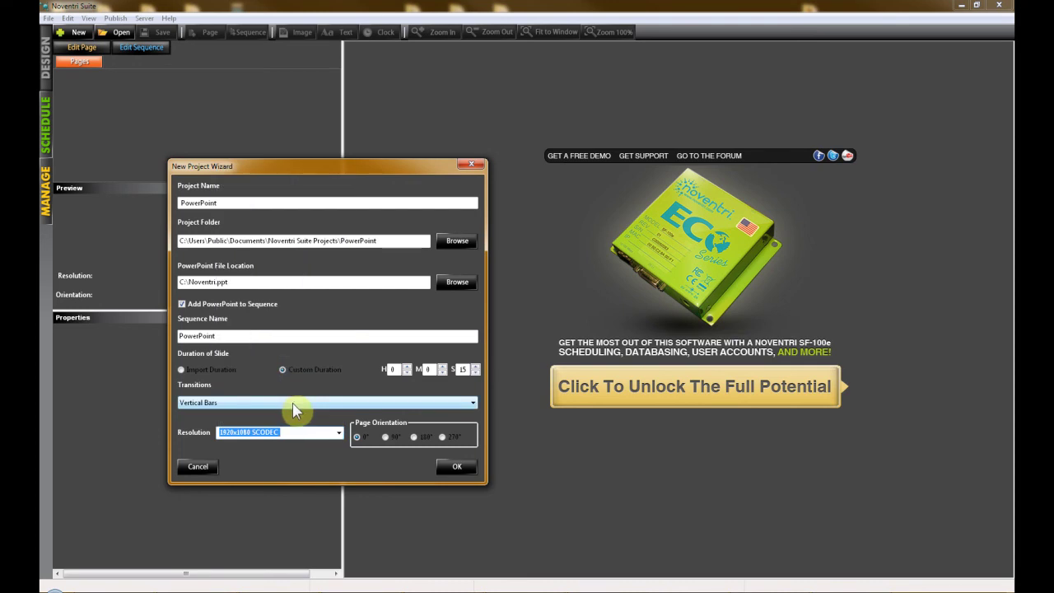
Step: Create the project, importing all 16 slides, and view the PowerPoint sequence's 4-minute timeline
{"action": "left_click", "coordinate": [449, 467]}
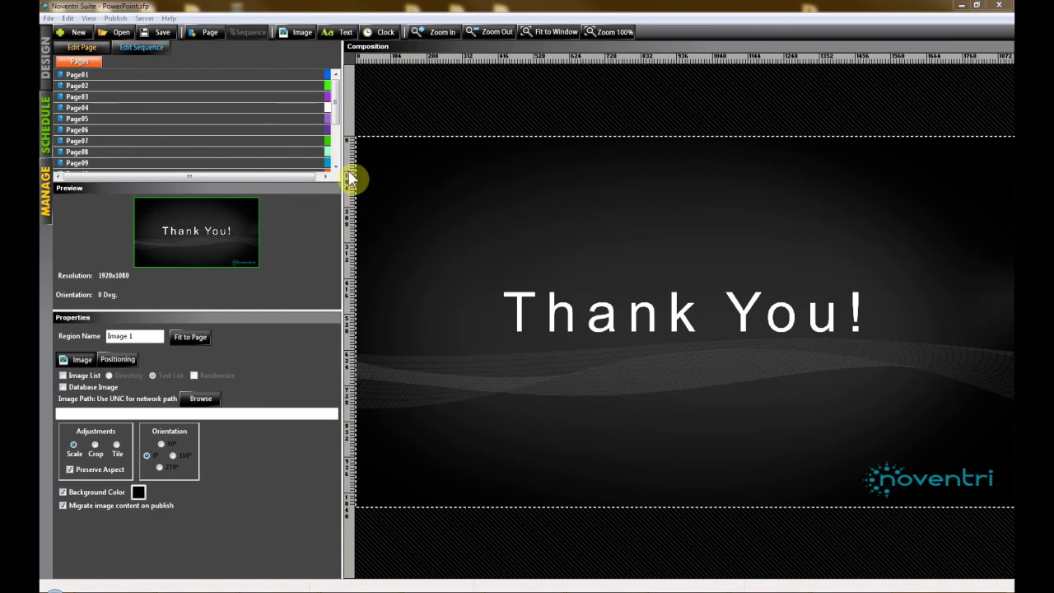
{"action": "left_click", "coordinate": [337, 124]}
{"action": "mouse_move", "coordinate": [337, 124]}
{"action": "left_mouse_down"}
{"action": "mouse_move", "coordinate": [336, 153]}
{"action": "mouse_move", "coordinate": [340, 116]}
{"action": "left_mouse_up"}
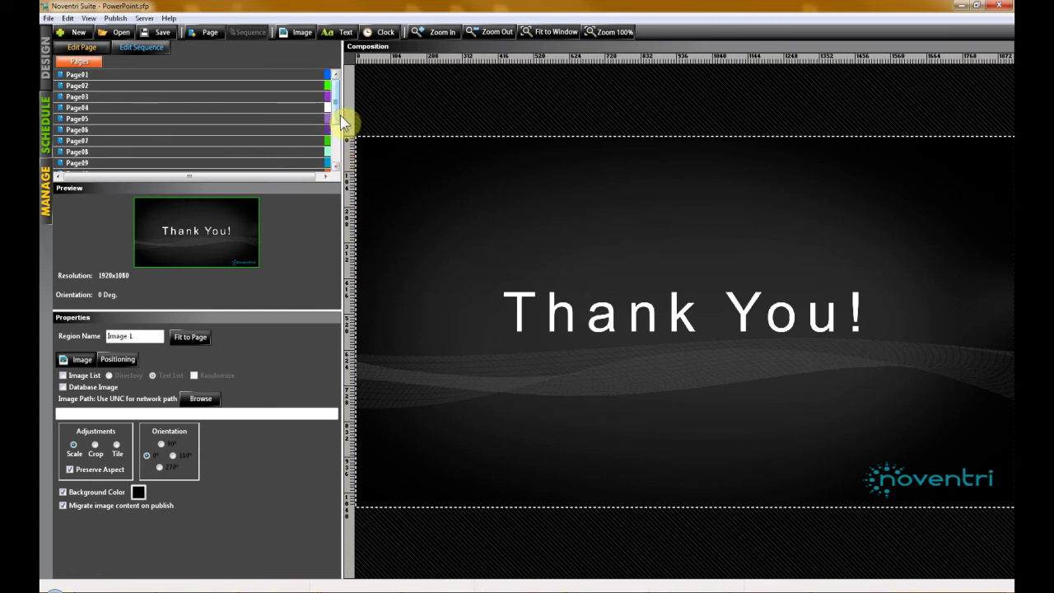
{"action": "left_click", "coordinate": [151, 47]}
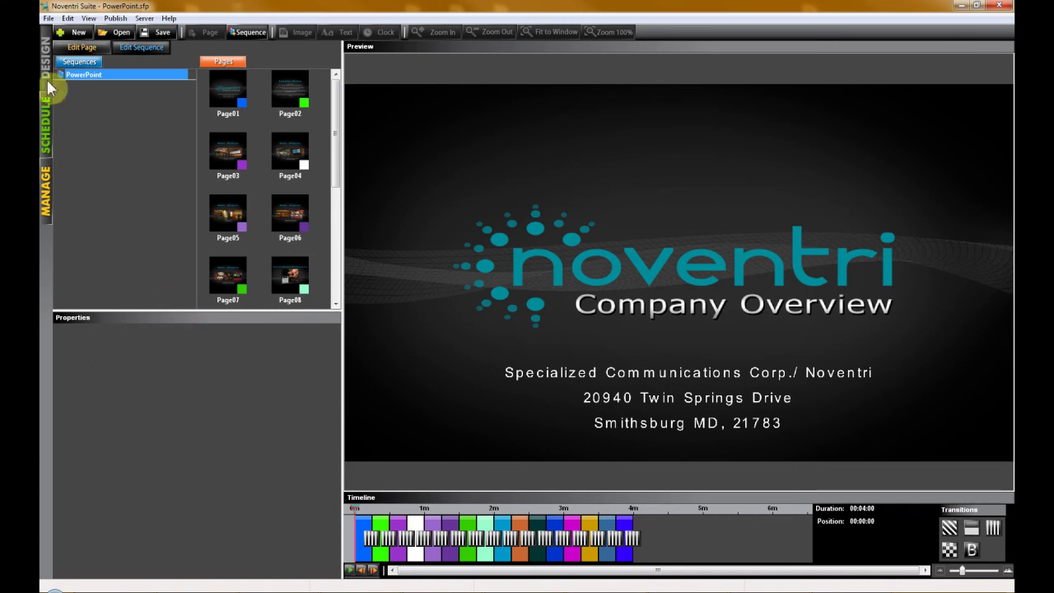
{"action": "left_click", "coordinate": [48, 18]}
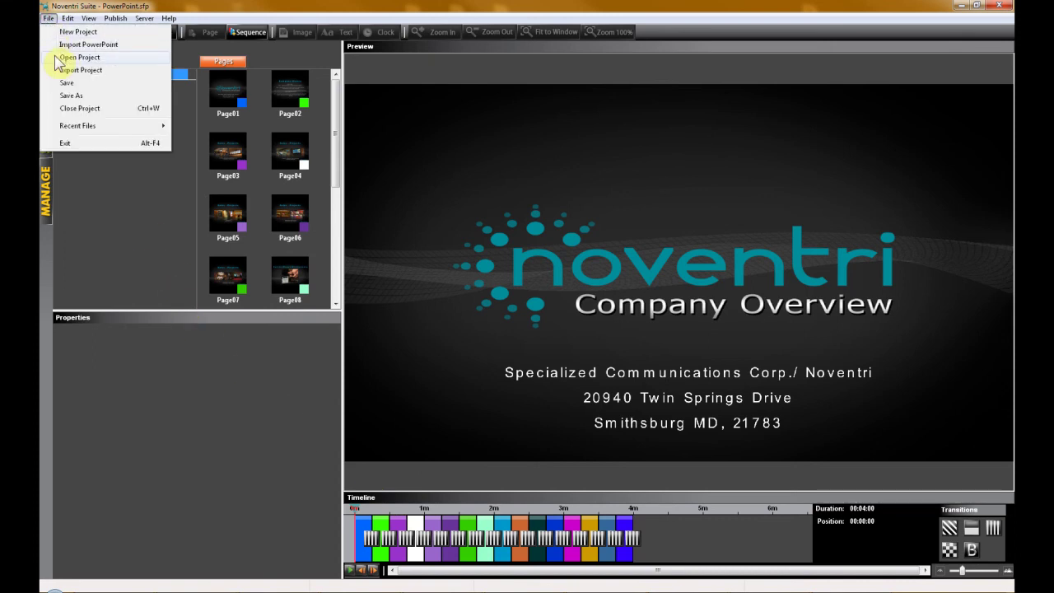
Step: Begin another import of C:\Noventri.ppt with adding slides to a sequence enabled
{"action": "left_click", "coordinate": [71, 45]}
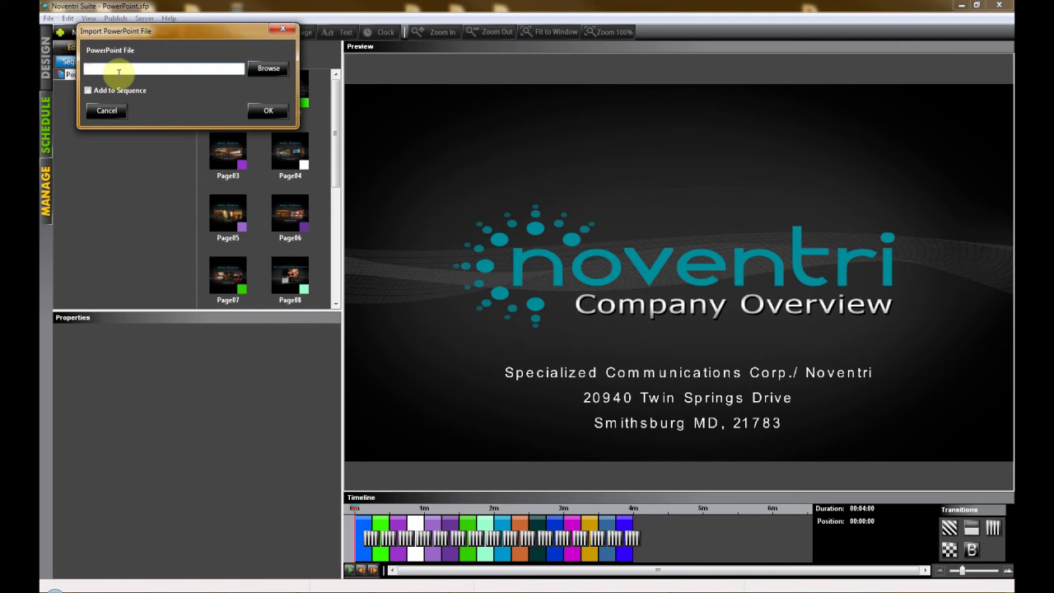
{"action": "left_click", "coordinate": [283, 73]}
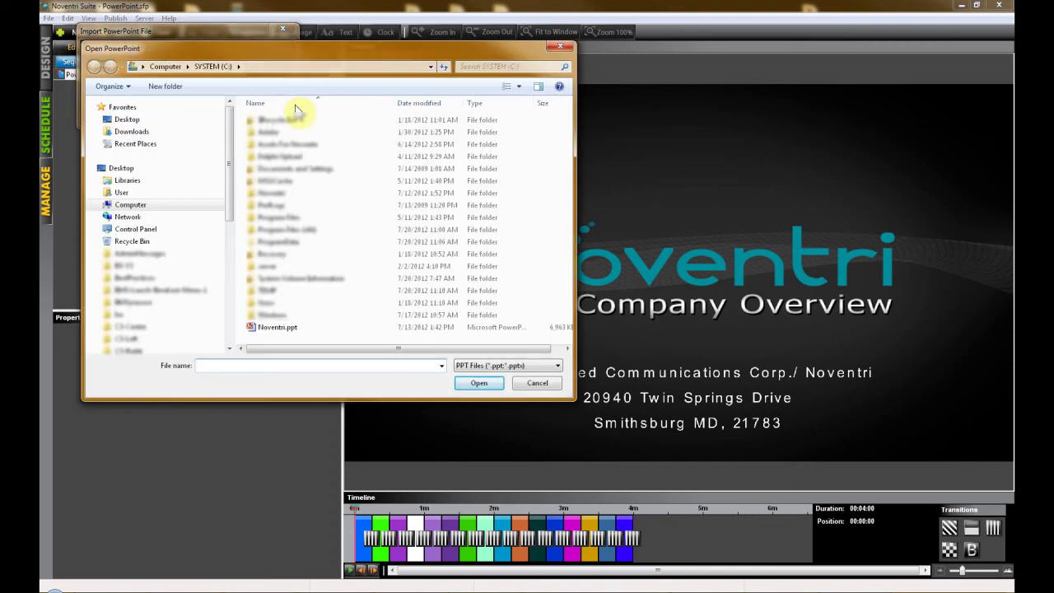
{"action": "left_click", "coordinate": [280, 328]}
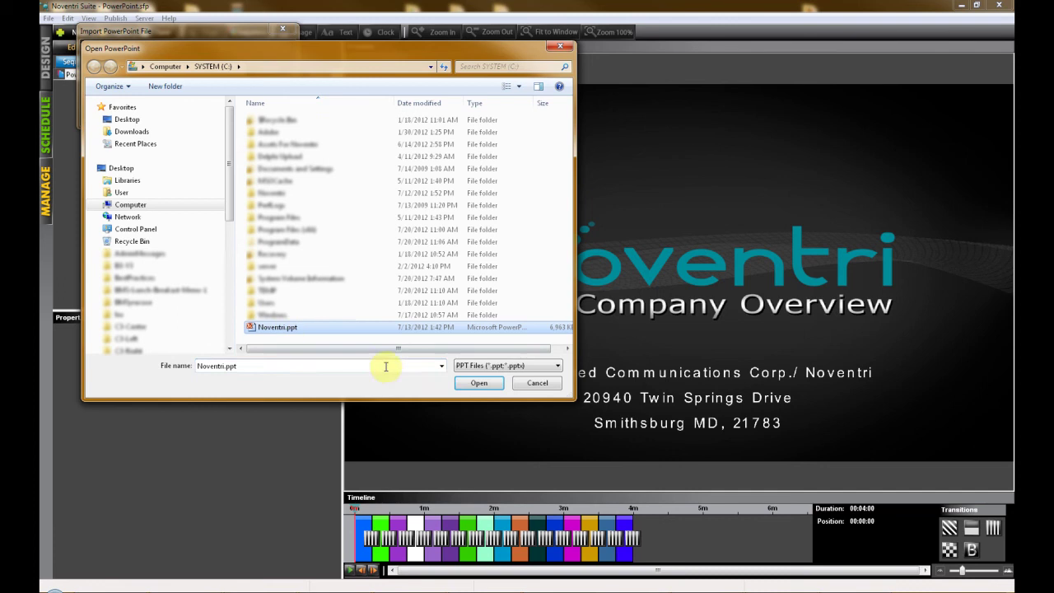
{"action": "left_click", "coordinate": [475, 384]}
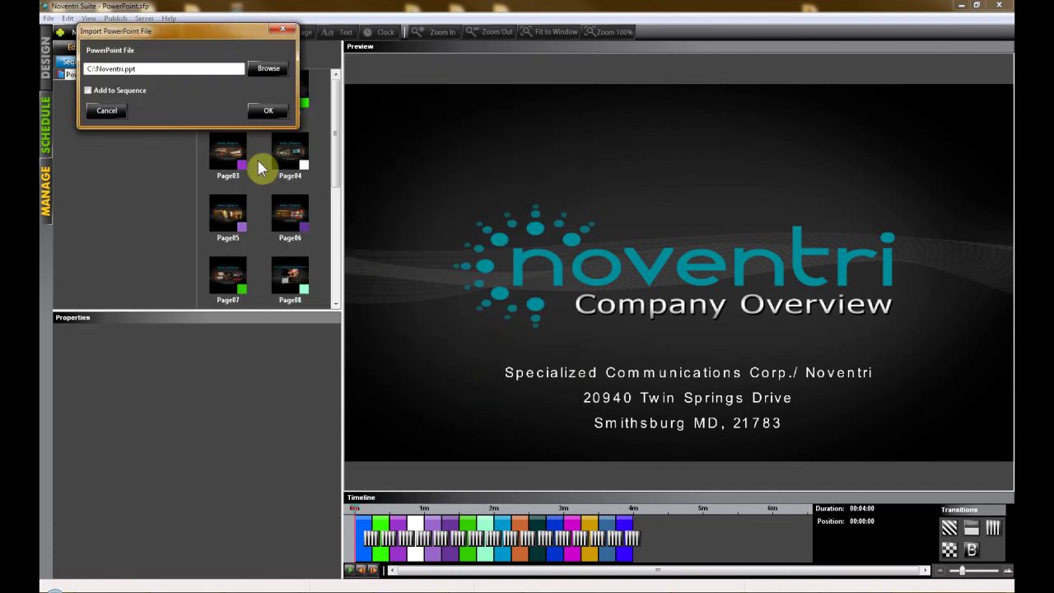
{"action": "left_click", "coordinate": [134, 91]}
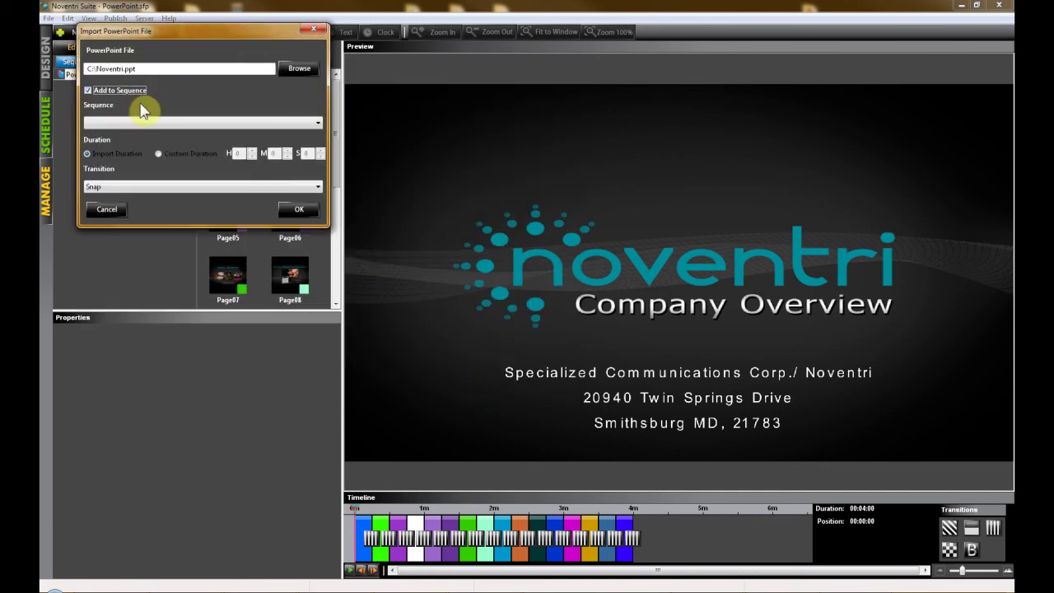
Step: Target the PowerPoint sequence, then create and target a new sequence named 'NewSequence'
{"action": "left_click", "coordinate": [159, 123]}
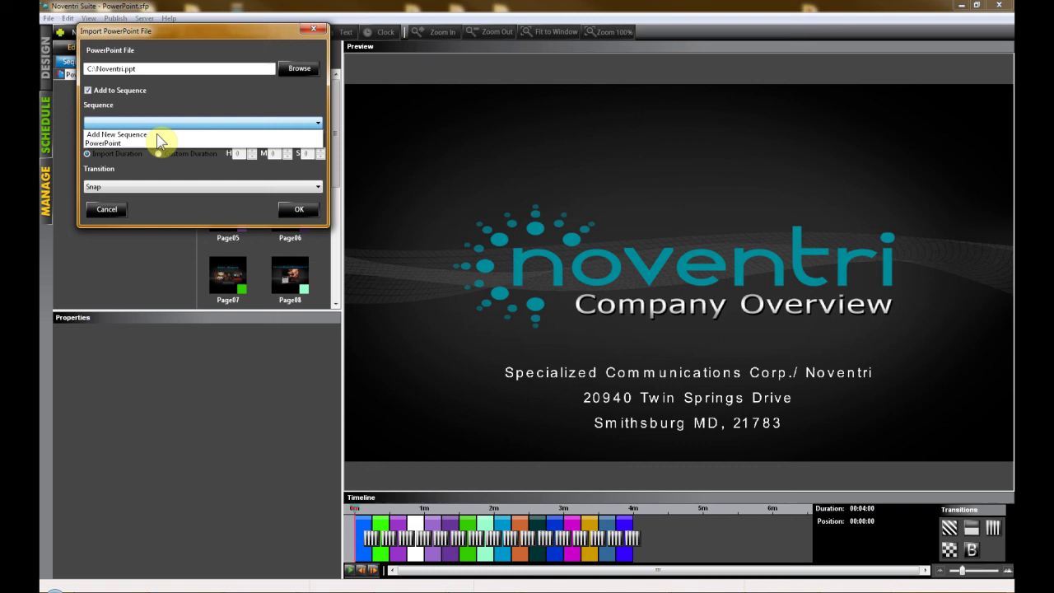
{"action": "left_click", "coordinate": [157, 143]}
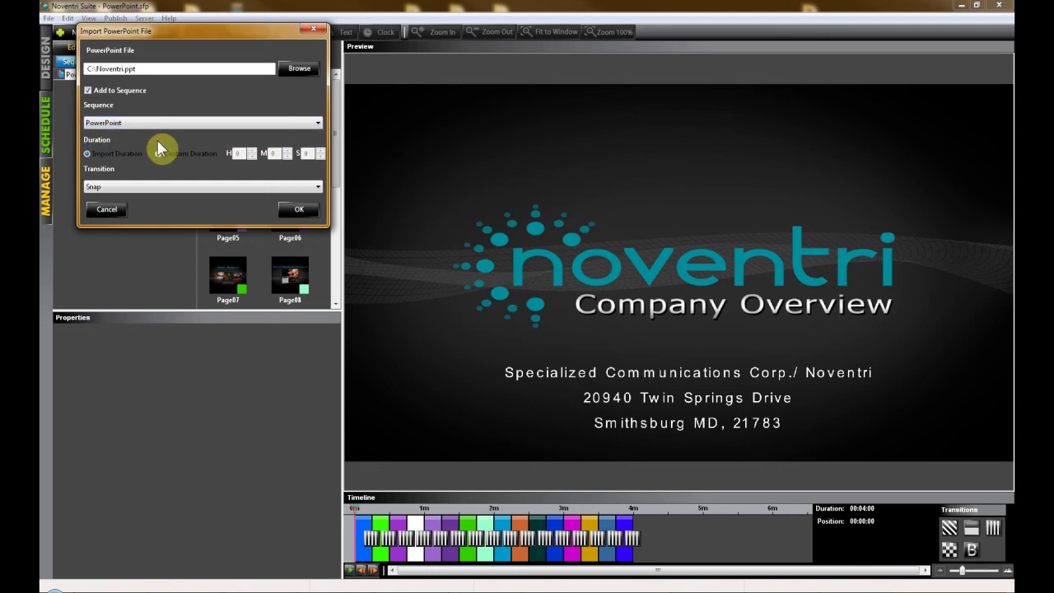
{"action": "left_click", "coordinate": [152, 124]}
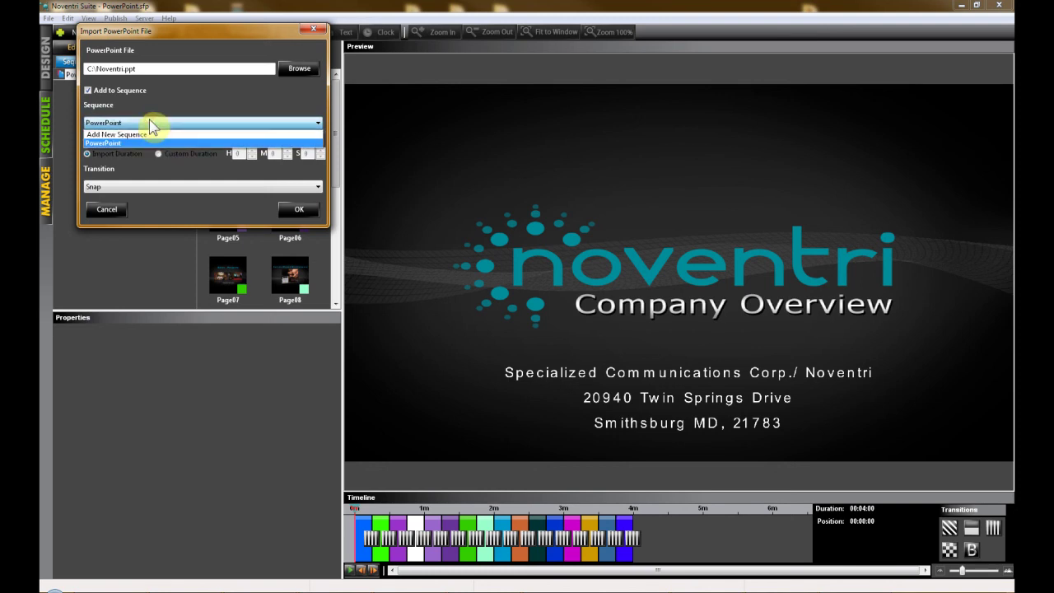
{"action": "left_click", "coordinate": [153, 134]}
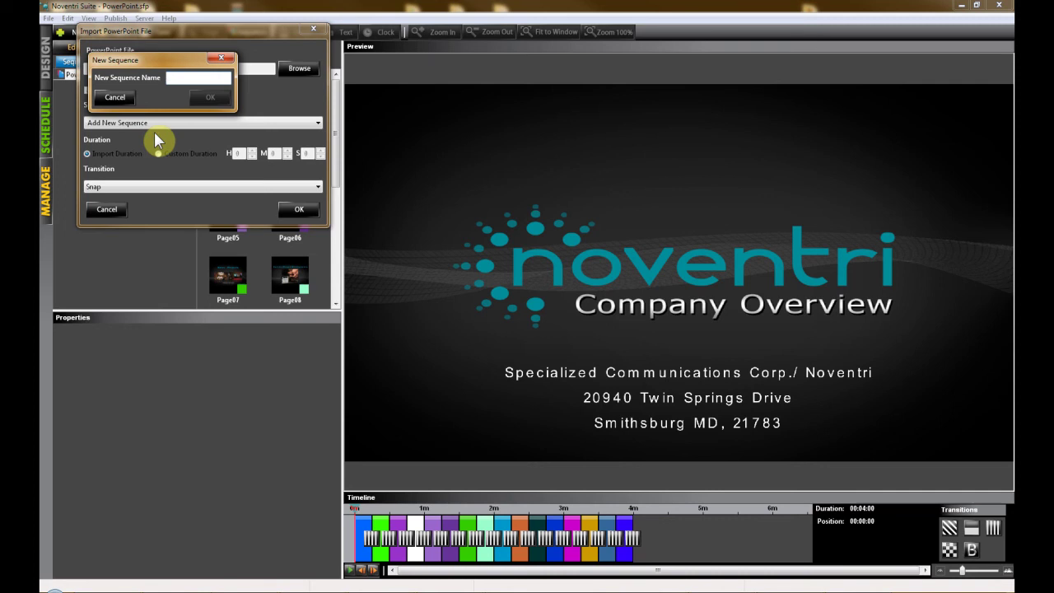
{"action": "type", "text": "NewSequen"}
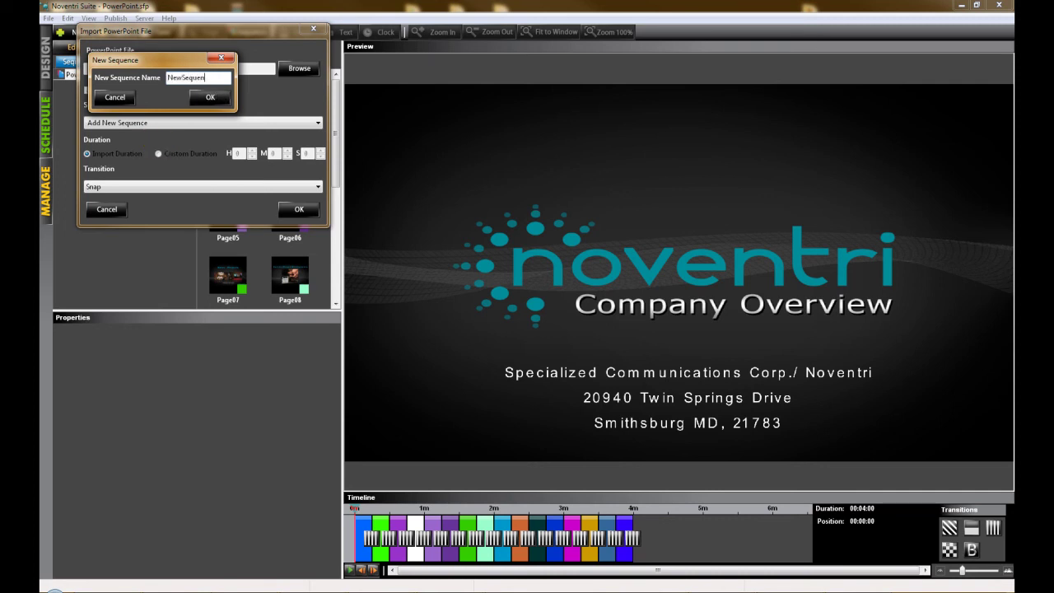
{"action": "type", "text": "ce"}
{"action": "left_click", "coordinate": [200, 96]}
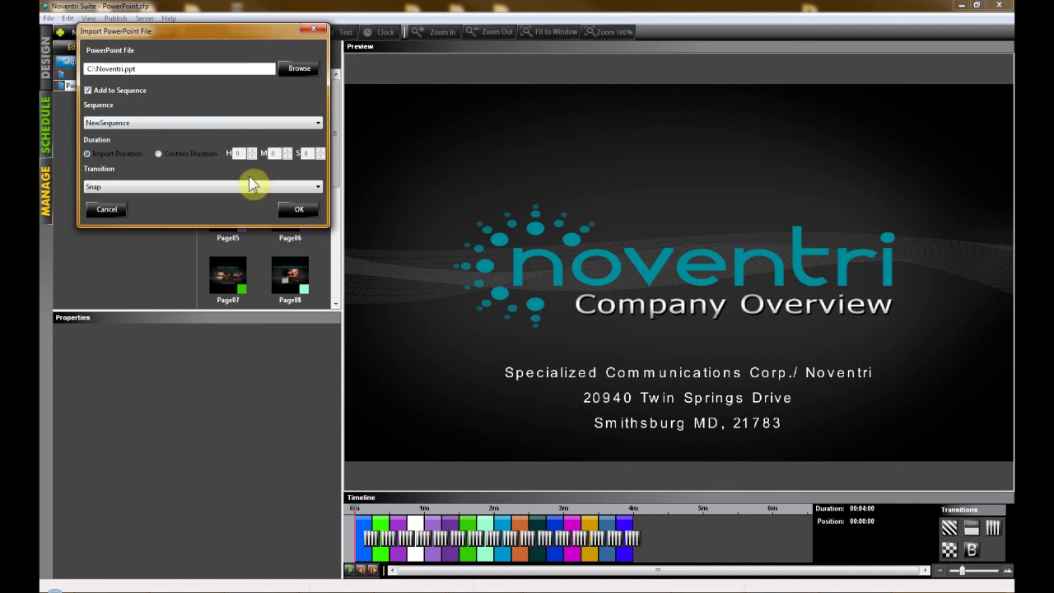
Step: Cancel the PowerPoint import and return to the page editor showing the Thank You! slide
{"action": "left_click", "coordinate": [114, 211]}
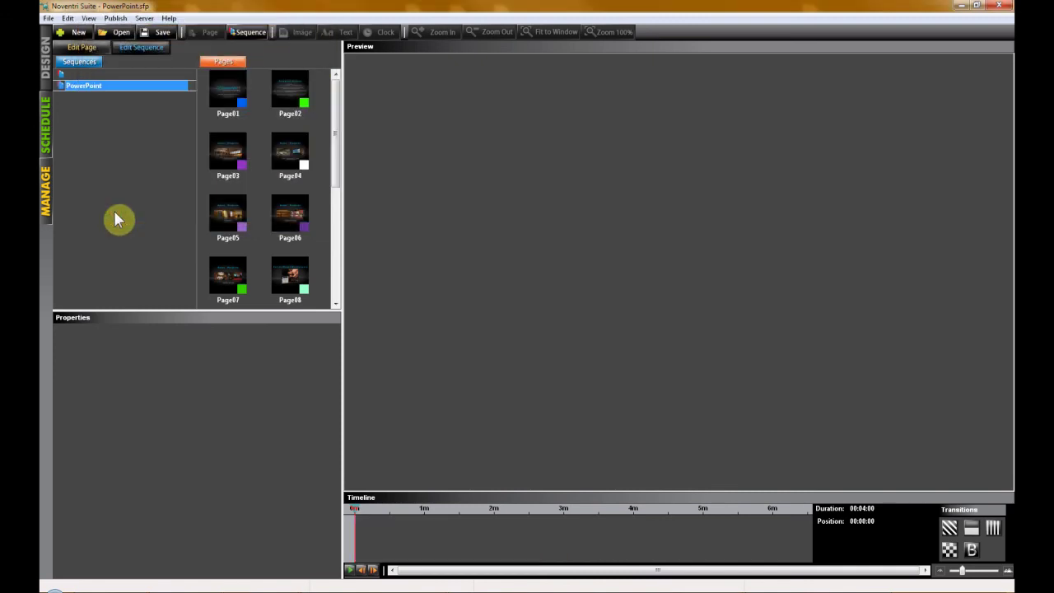
{"action": "left_click", "coordinate": [91, 48]}
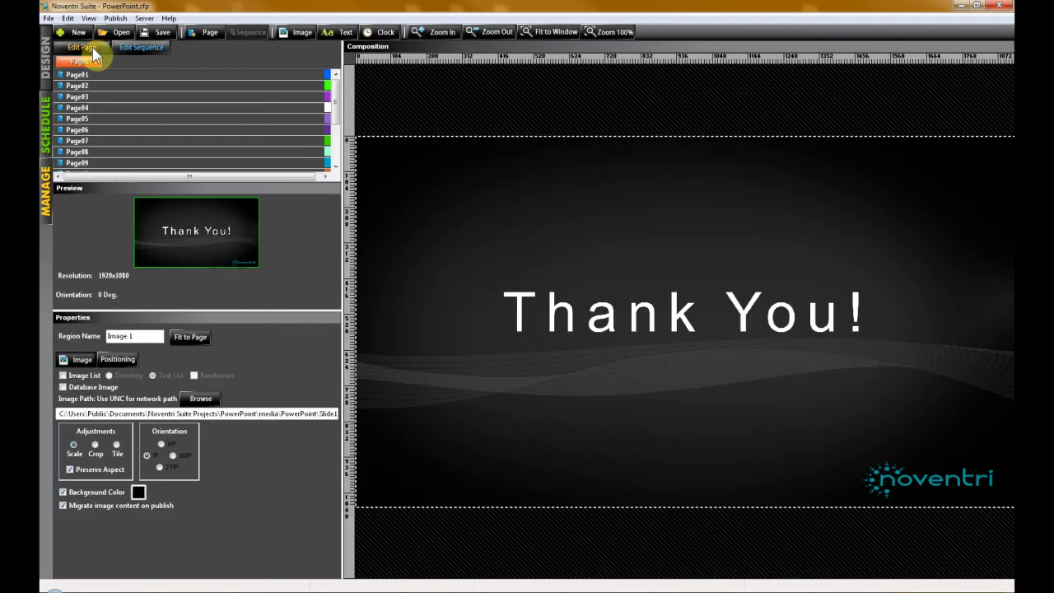